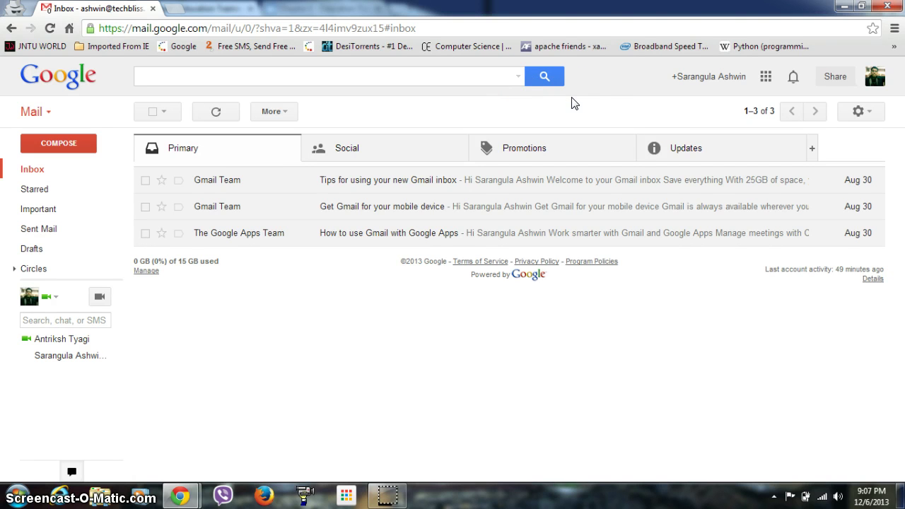
# Open Gmail's Settings on the Labs tab
pyautogui.click(875, 115)
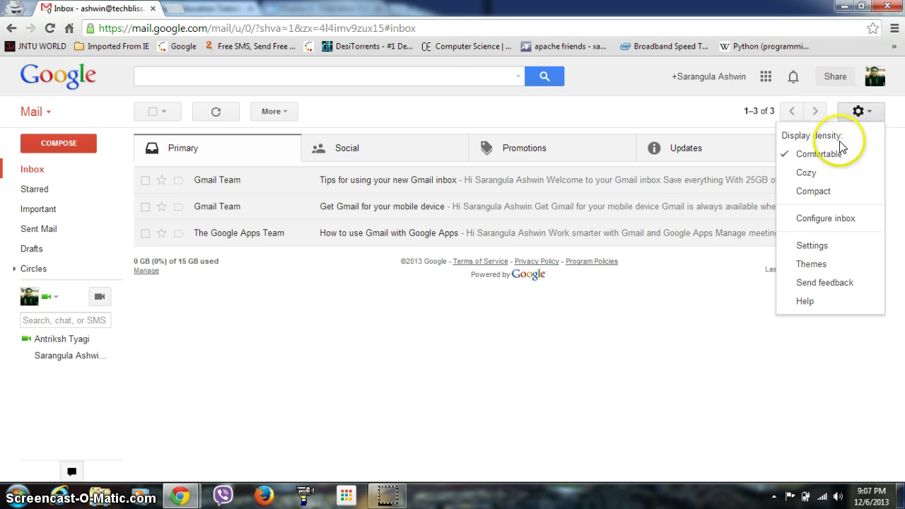
pyautogui.click(810, 246)
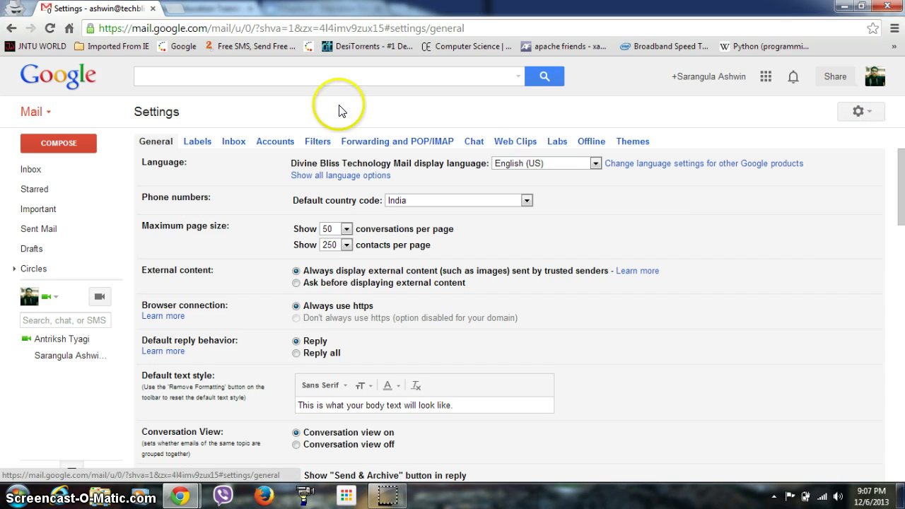
pyautogui.click(557, 143)
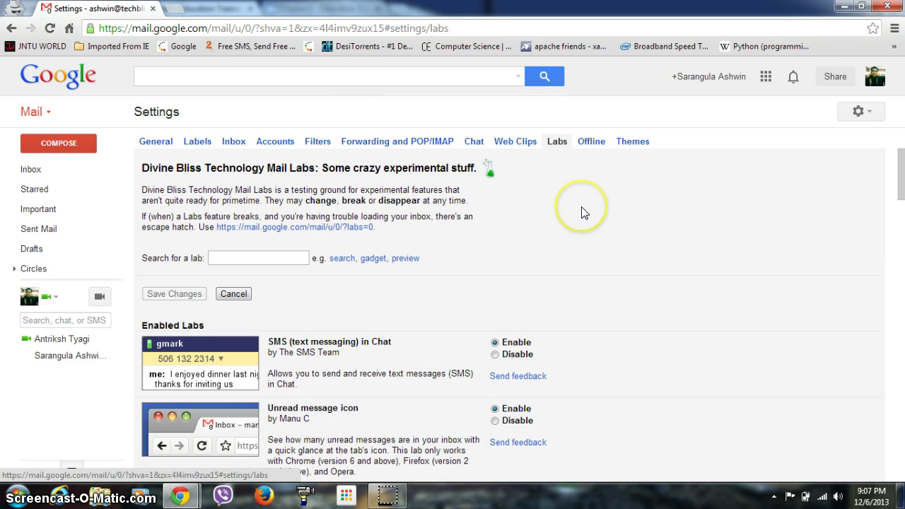
# Scroll to Enabled Labs and highlight the Unread message icon lab's name
pyautogui.scroll(-2, 583, 214)
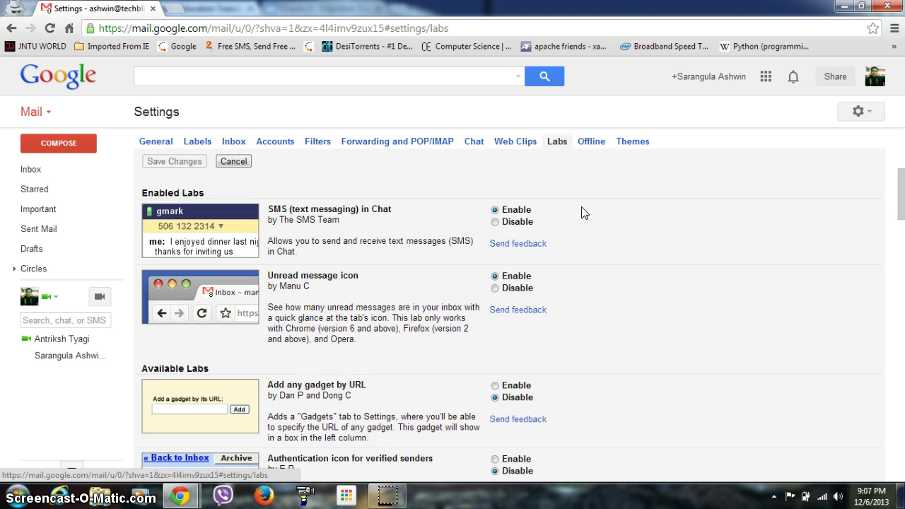
pyautogui.scroll(-1, 583, 213)
pyautogui.scroll(-2, 583, 213)
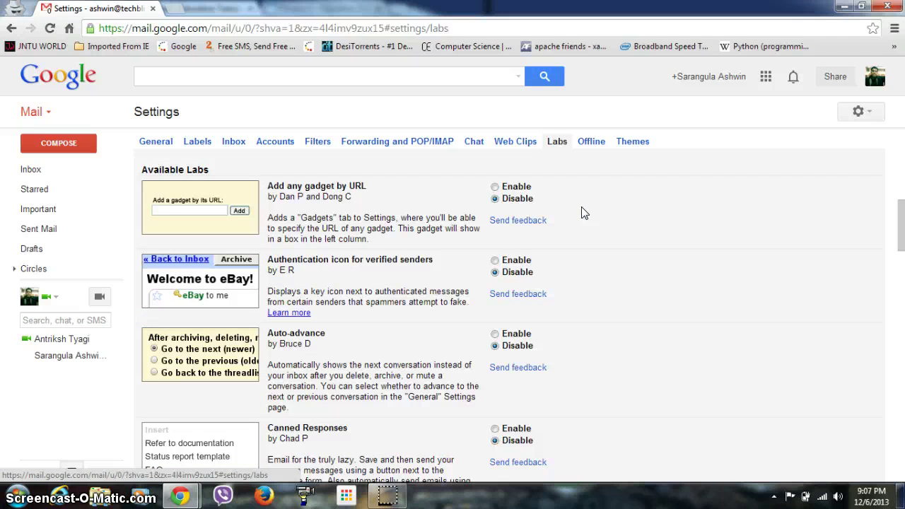
pyautogui.scroll(6, 583, 214)
pyautogui.scroll(-3, 583, 214)
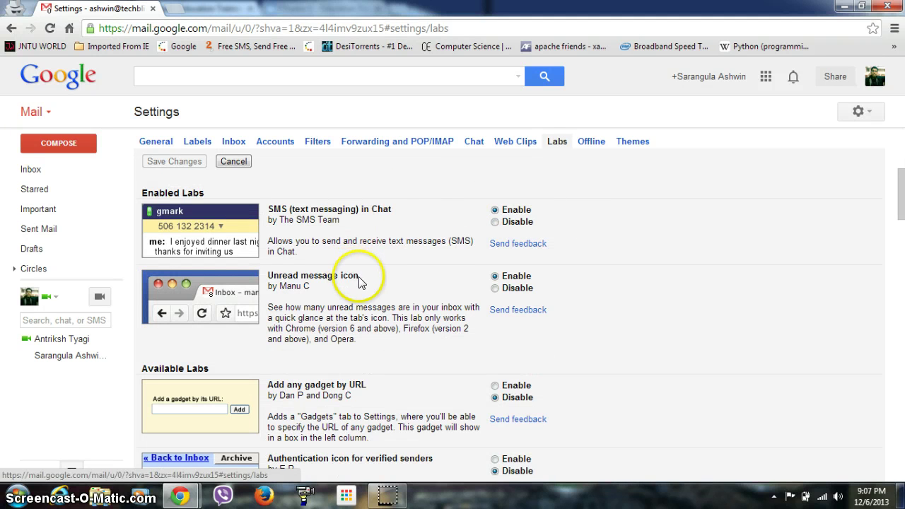
pyautogui.moveTo(359, 281); pyautogui.dragTo(278, 272)
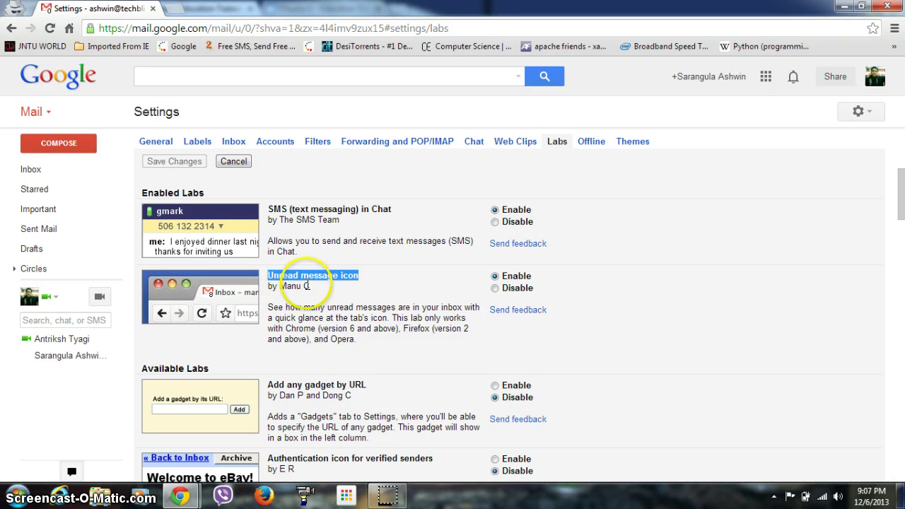
pyautogui.click(330, 290)
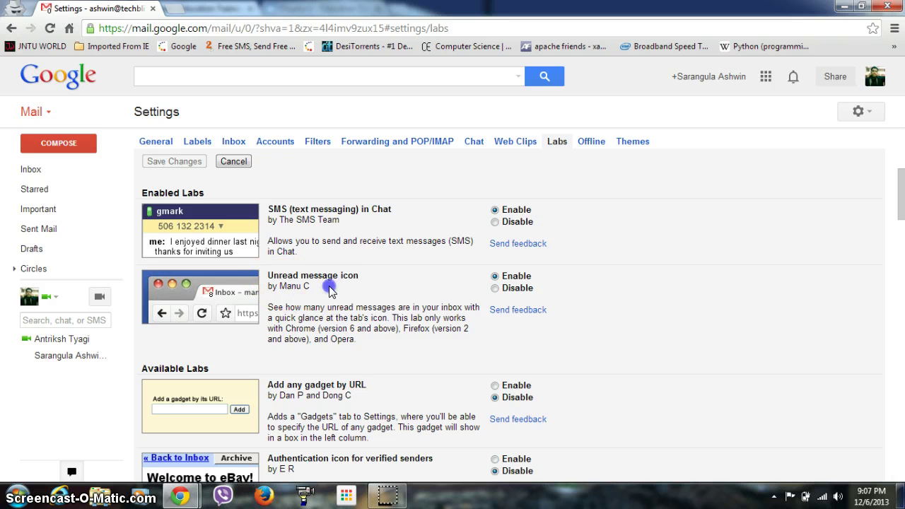
# Set the Unread message icon lab to Disable and save the change
pyautogui.click(494, 288)
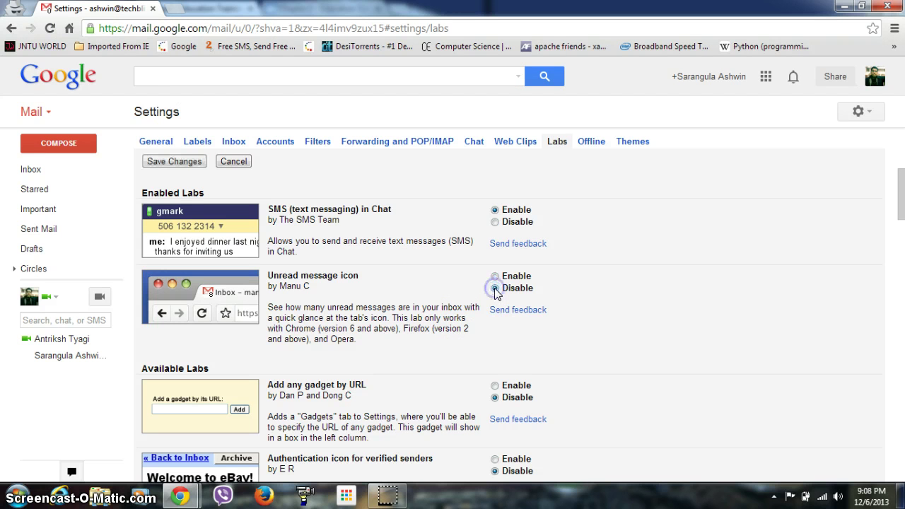
pyautogui.click(178, 162)
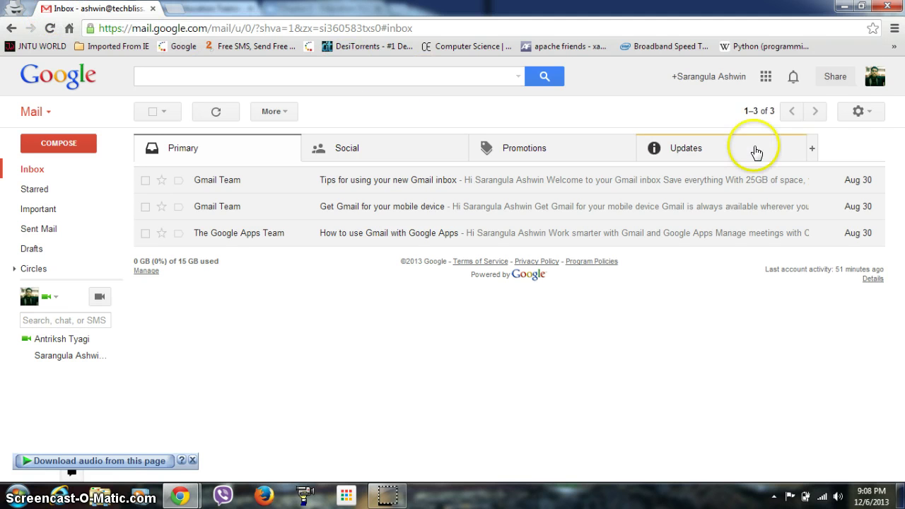
# Open Gmail's Settings again and dismiss the download audio notification bar
pyautogui.click(872, 113)
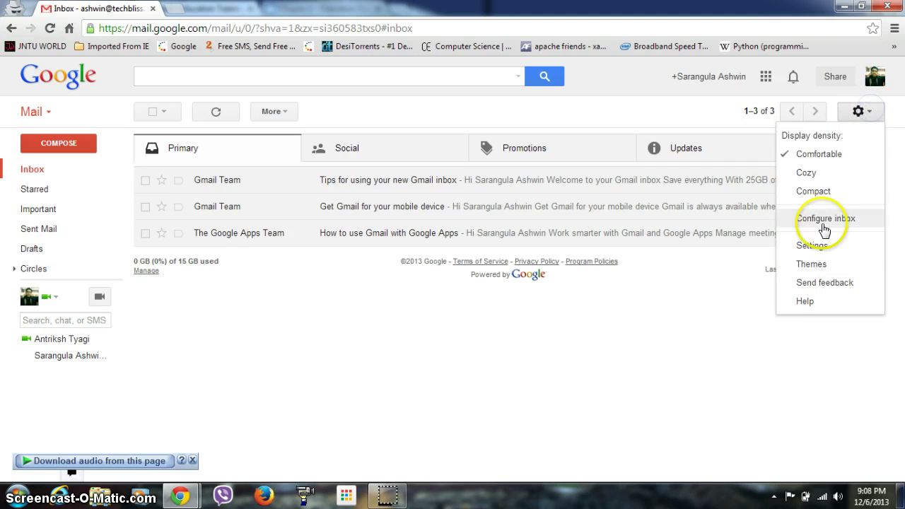
pyautogui.click(813, 247)
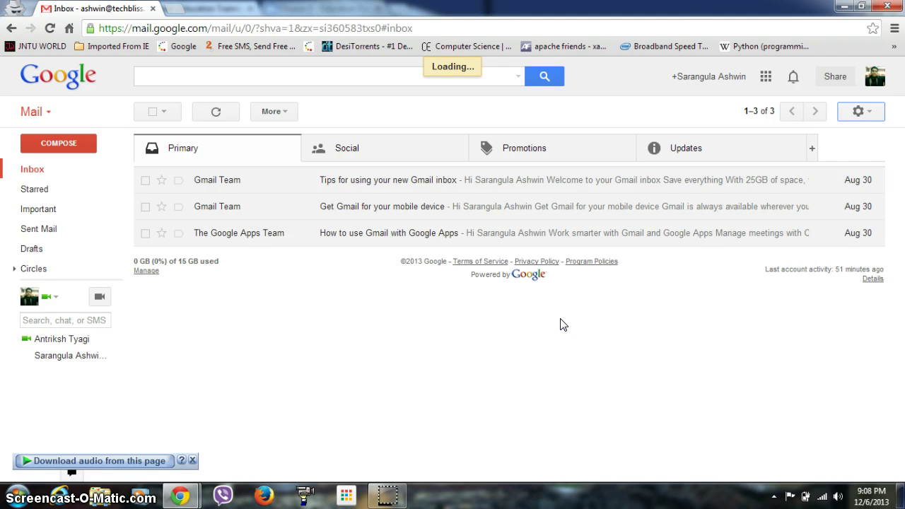
pyautogui.click(194, 461)
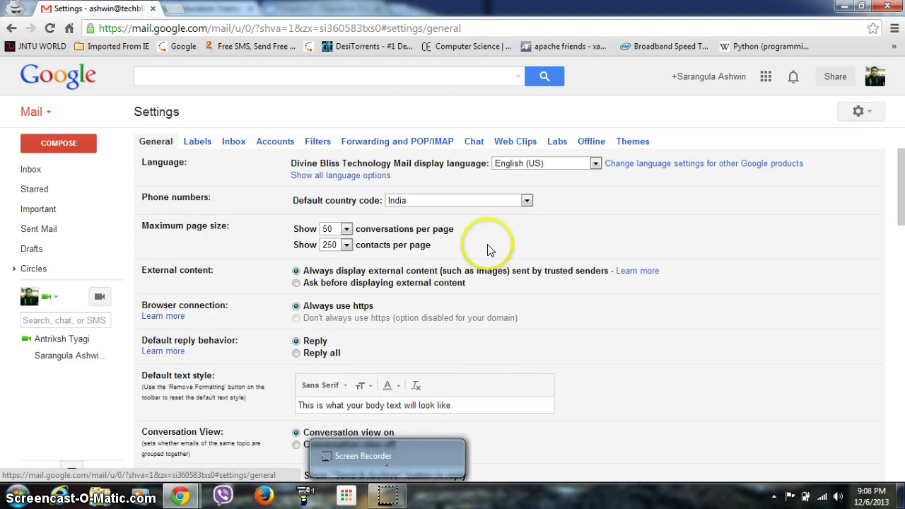
# On the Labs tab, scroll to the bottom and highlight the disabled Unread message icon lab
pyautogui.click(557, 142)
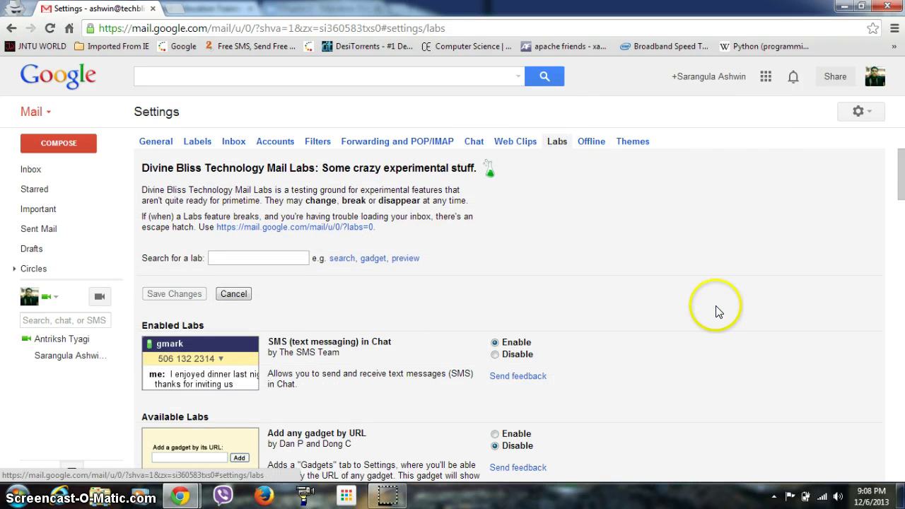
pyautogui.scroll(-4, 717, 307)
pyautogui.scroll(-12, 716, 312)
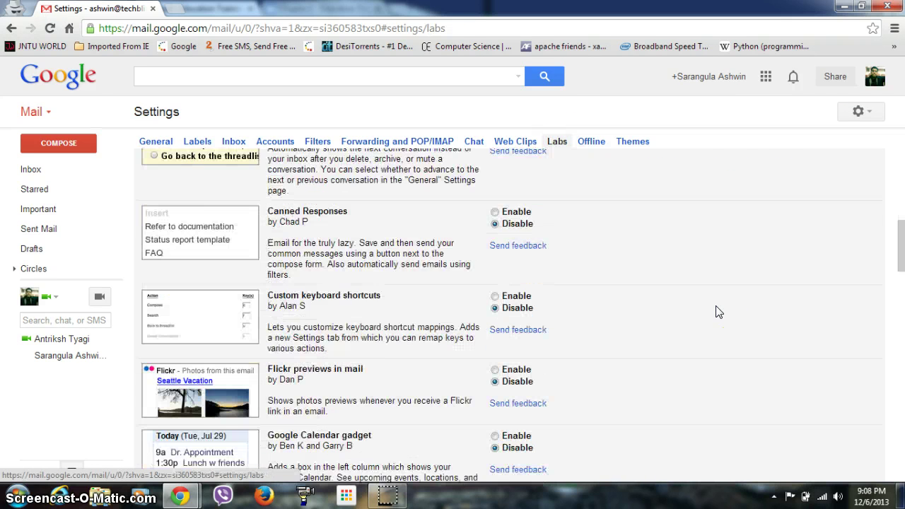
pyautogui.scroll(-2, 717, 311)
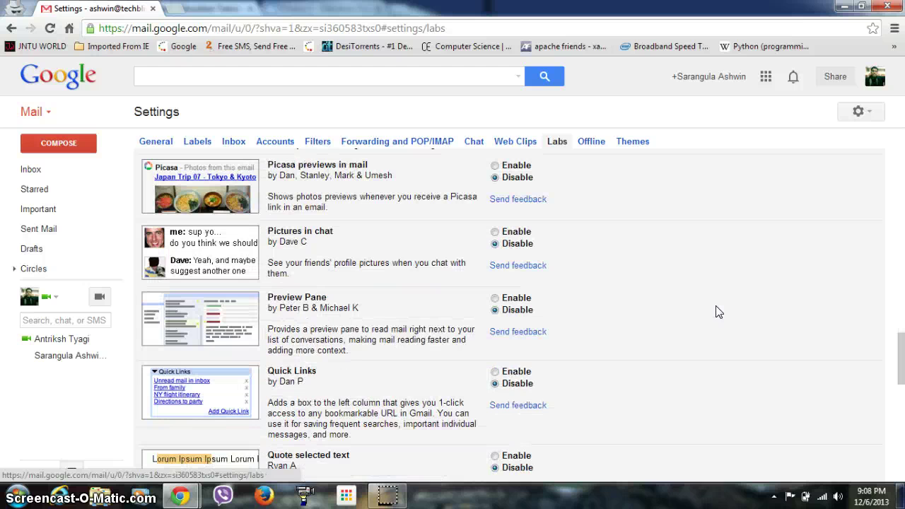
pyautogui.scroll(-10, 717, 312)
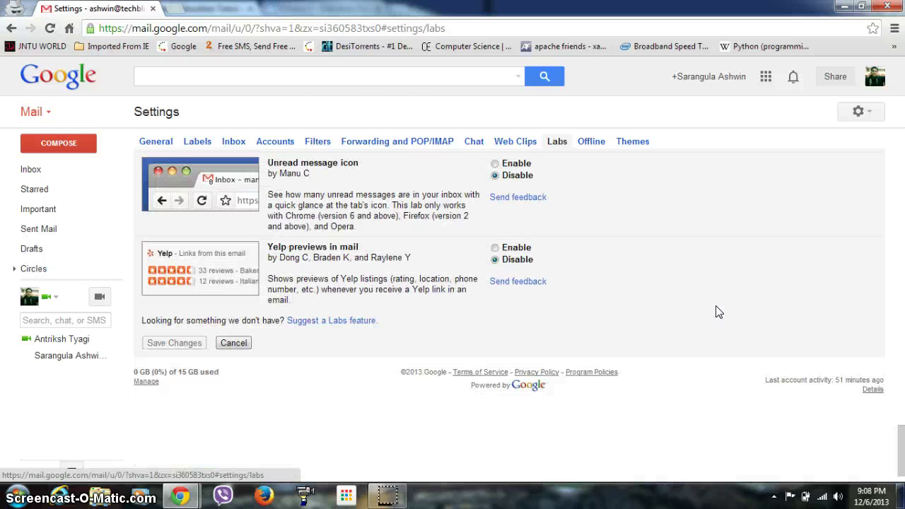
pyautogui.moveTo(355, 161); pyautogui.dragTo(272, 157)
# Set the Unread message icon lab to Enable and save the change
pyautogui.click(417, 176)
pyautogui.click(495, 164)
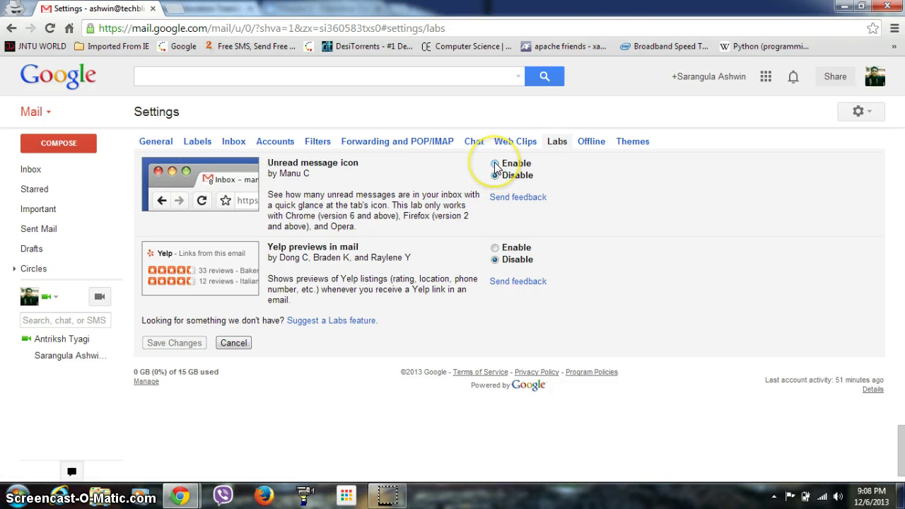
pyautogui.click(167, 342)
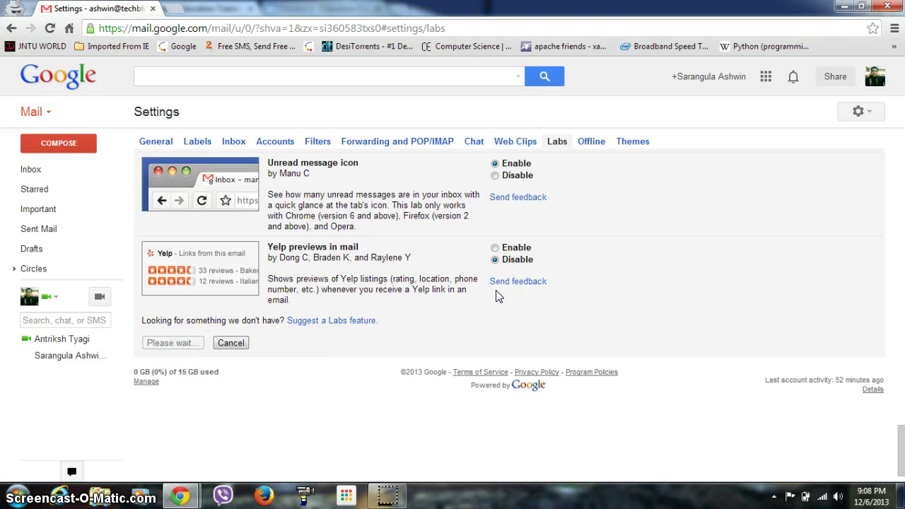
# Scroll back up to the top of the page
pyautogui.moveTo(420, 313); pyautogui.dragTo(610, 302)
pyautogui.scroll(12, 609, 302)
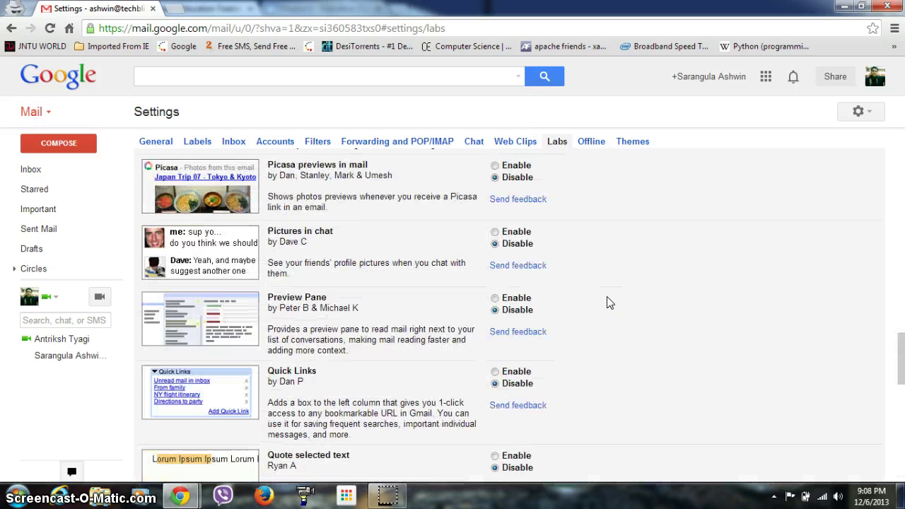
pyautogui.scroll(10, 609, 303)
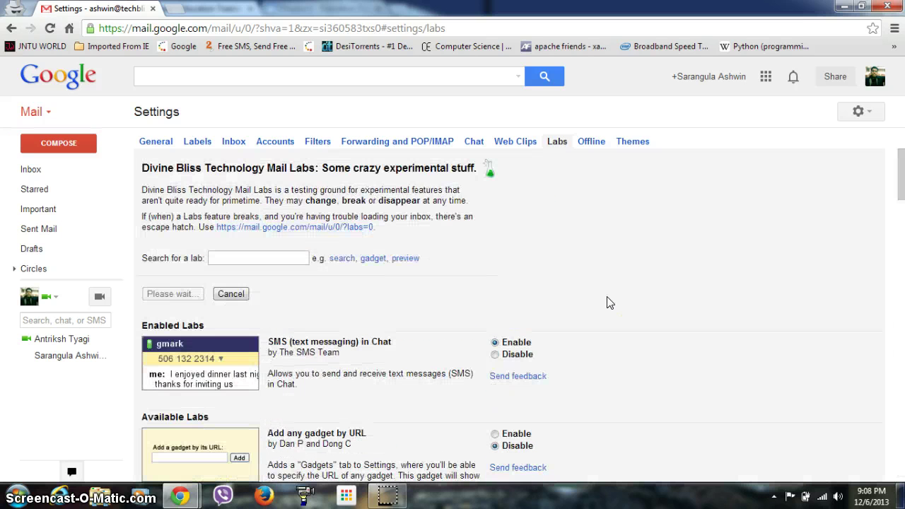
pyautogui.moveTo(774, 173); pyautogui.dragTo(640, 131)
# From the inbox, select 'Keyboard shortcuts on' in General settings and save
pyautogui.click(40, 172)
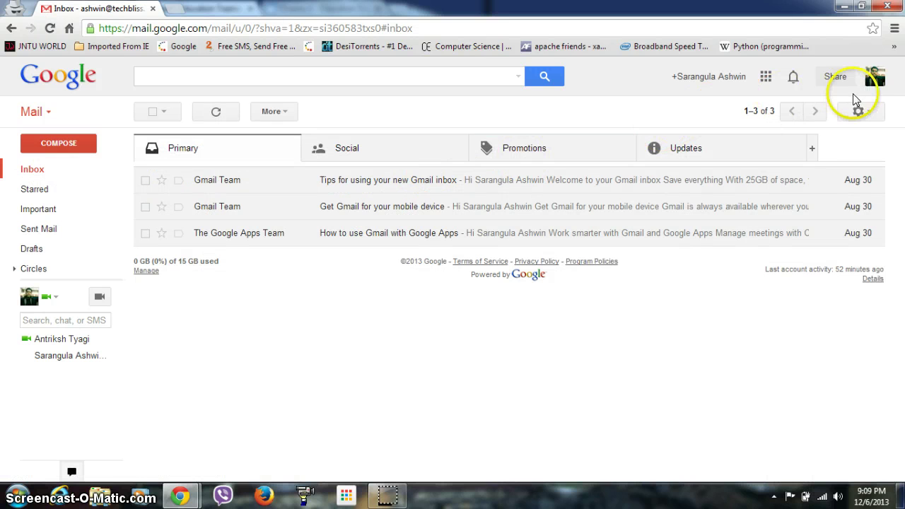
pyautogui.click(860, 111)
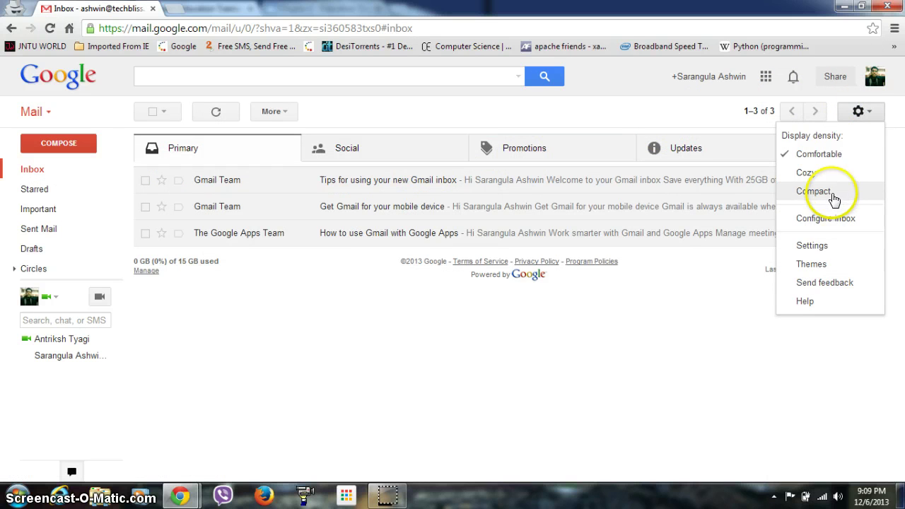
pyautogui.click(812, 246)
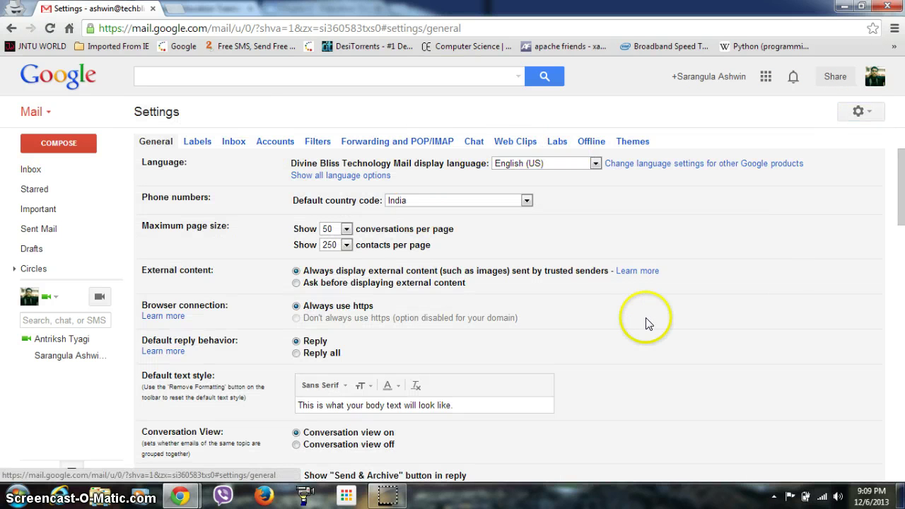
pyautogui.scroll(-1, 671, 319)
pyautogui.scroll(-1, 671, 319)
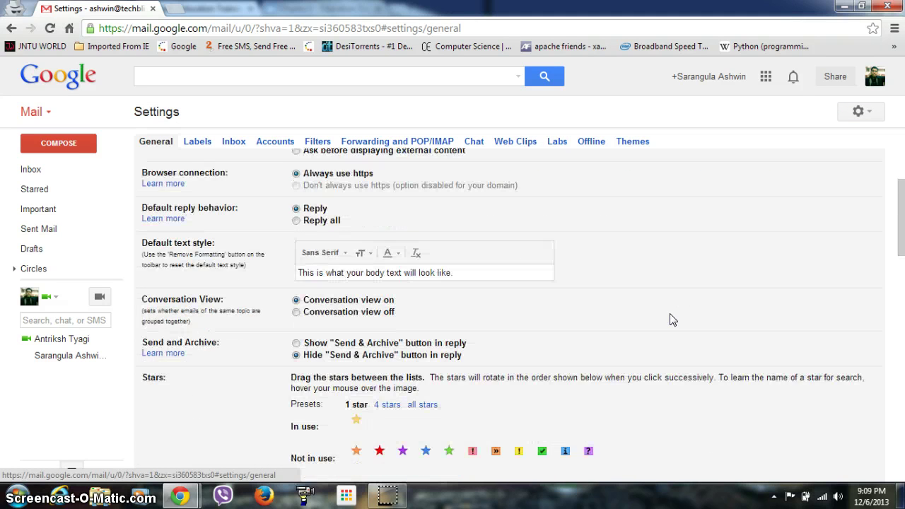
pyautogui.scroll(-4, 669, 314)
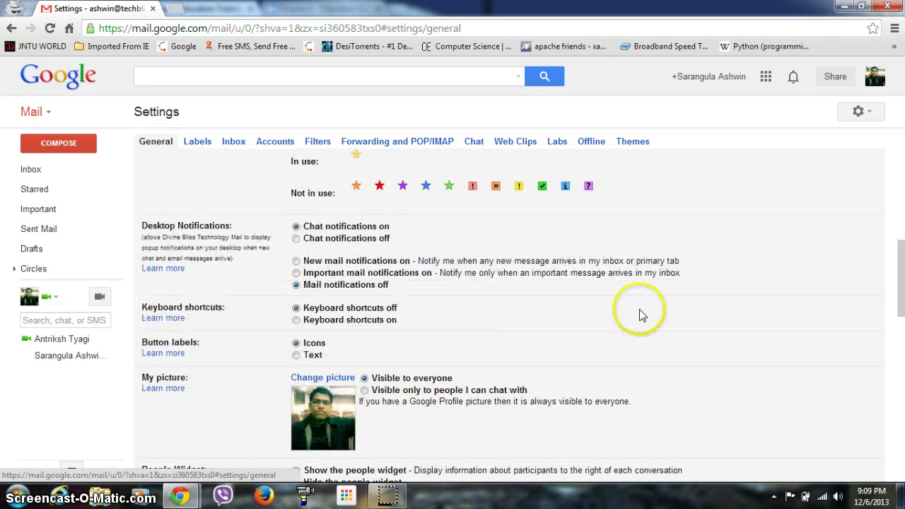
pyautogui.click(295, 320)
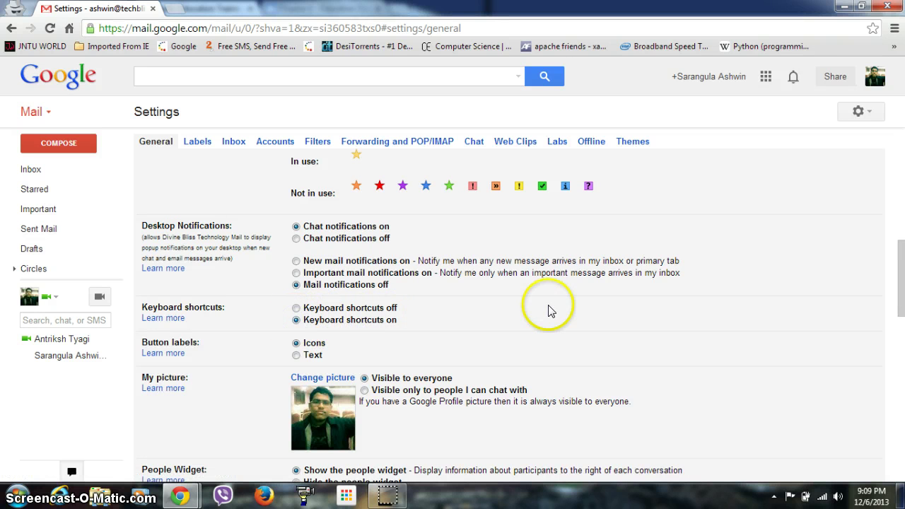
pyautogui.scroll(-10, 549, 307)
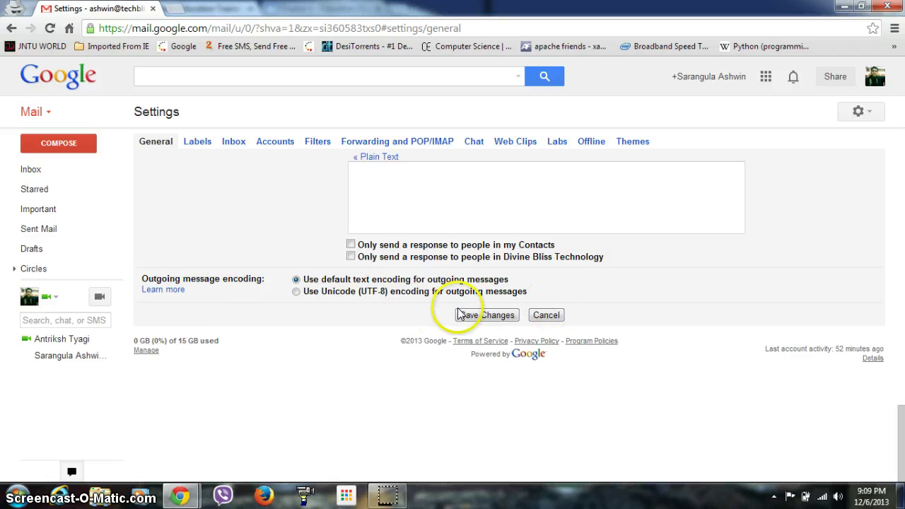
pyautogui.click(465, 316)
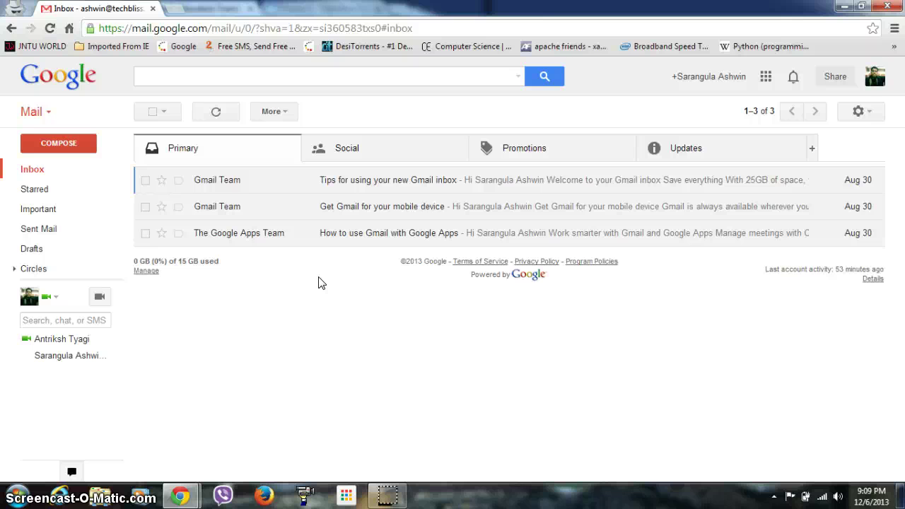
pyautogui.hotkey('shift', '/')
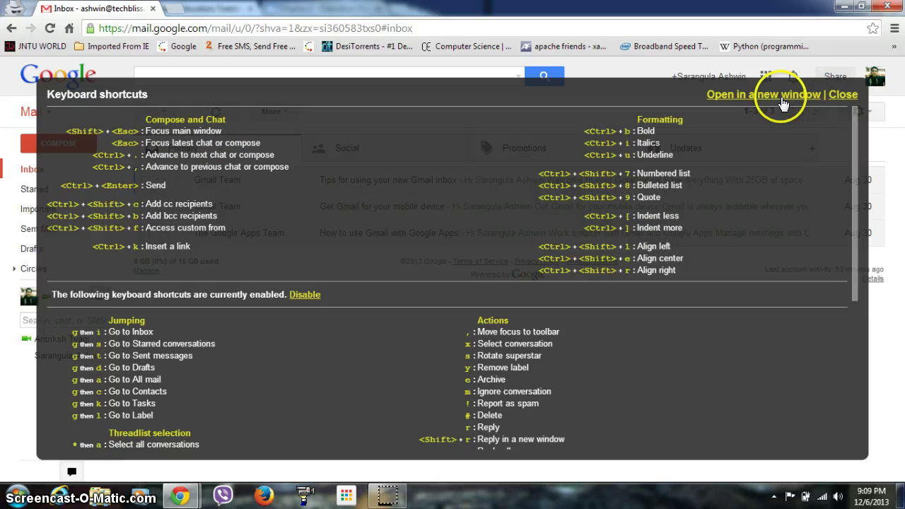
pyautogui.click(841, 95)
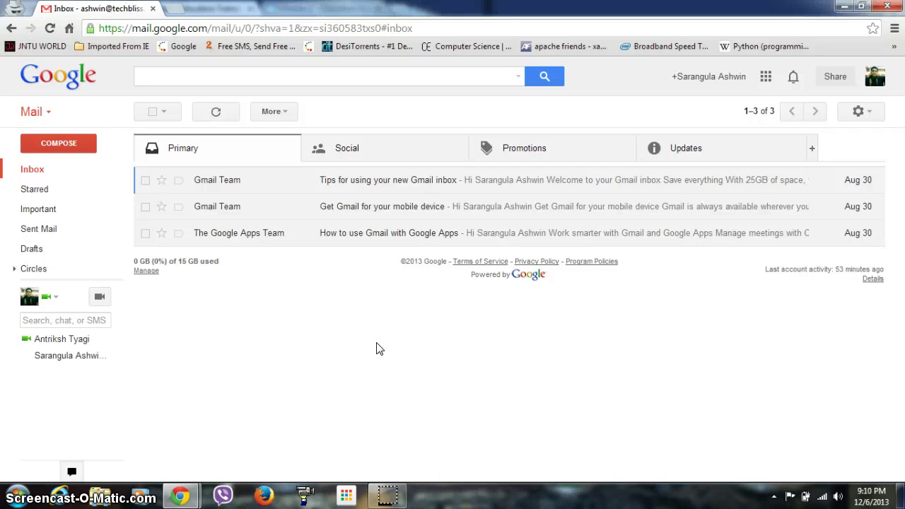
pyautogui.press('c')
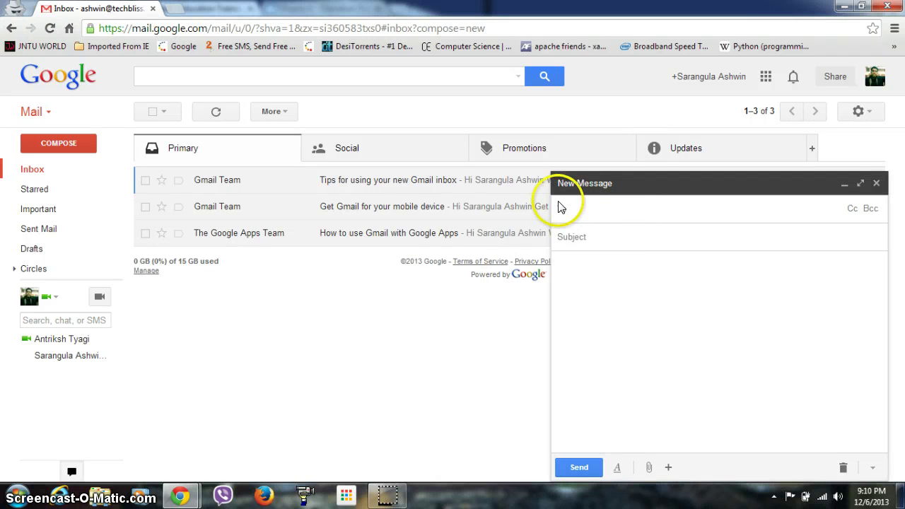
pyautogui.click(875, 183)
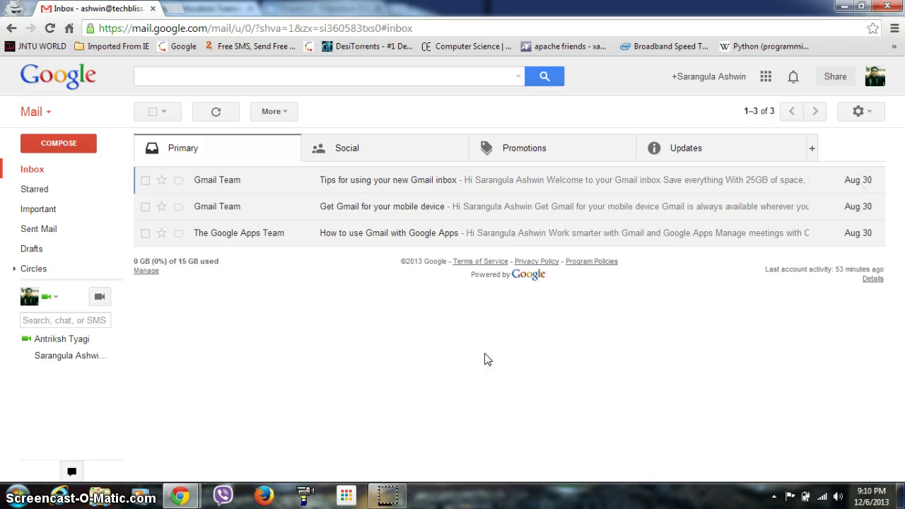
pyautogui.click(394, 183)
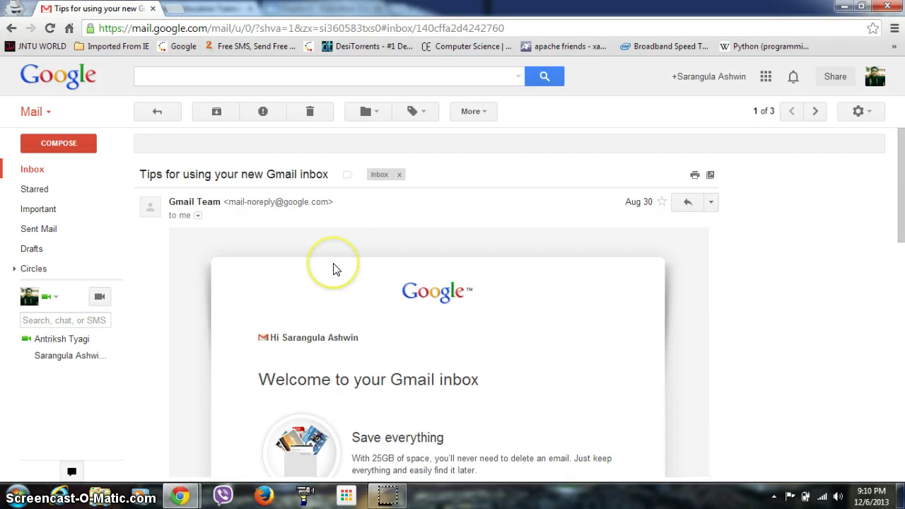
pyautogui.scroll(-10, 333, 268)
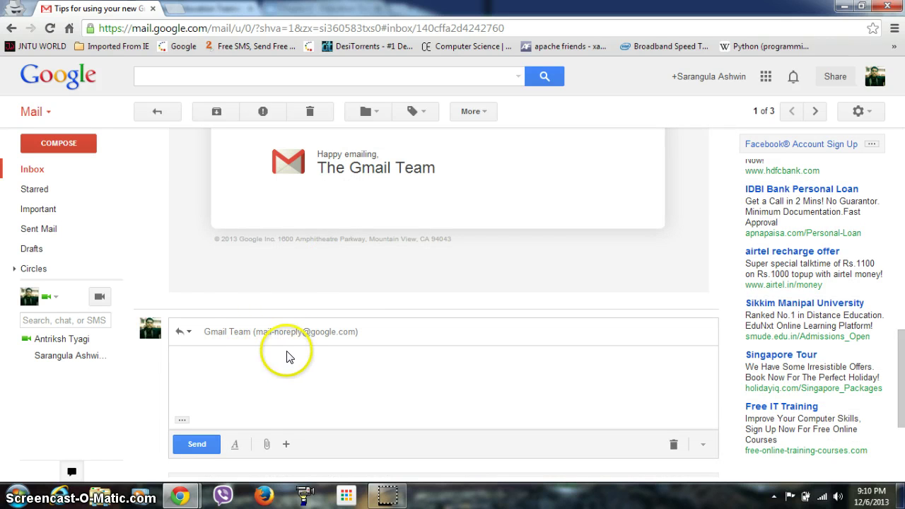
pyautogui.click(217, 302)
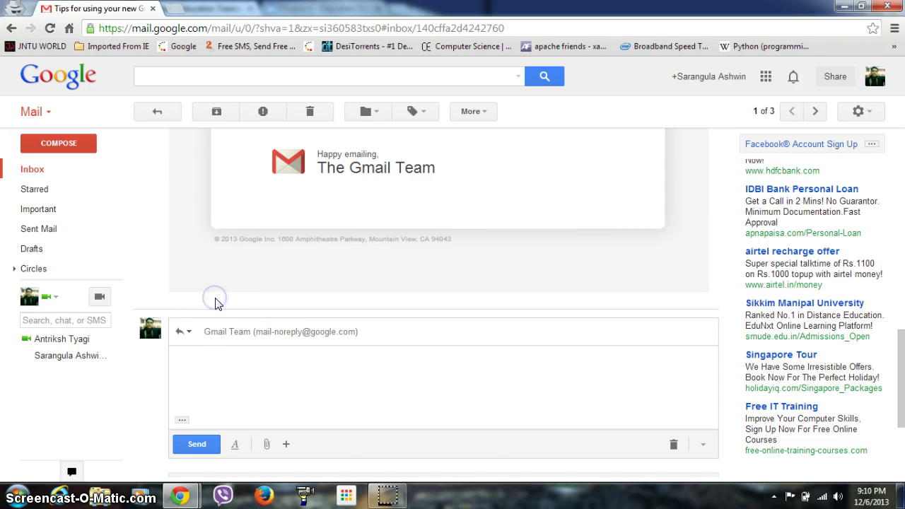
pyautogui.scroll(-2, 216, 303)
pyautogui.scroll(5, 156, 228)
pyautogui.click(41, 170)
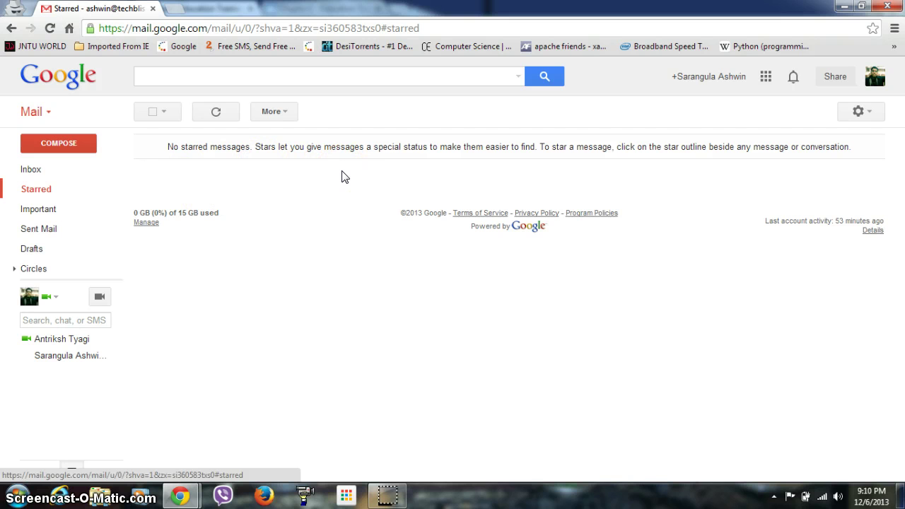
pyautogui.click(38, 177)
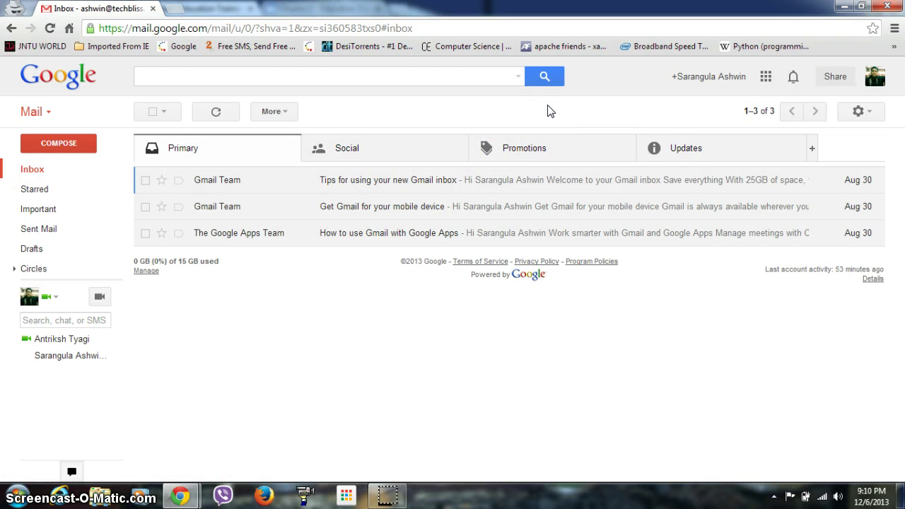
# Select 'Keyboard shortcuts off' in General settings and save
pyautogui.click(860, 111)
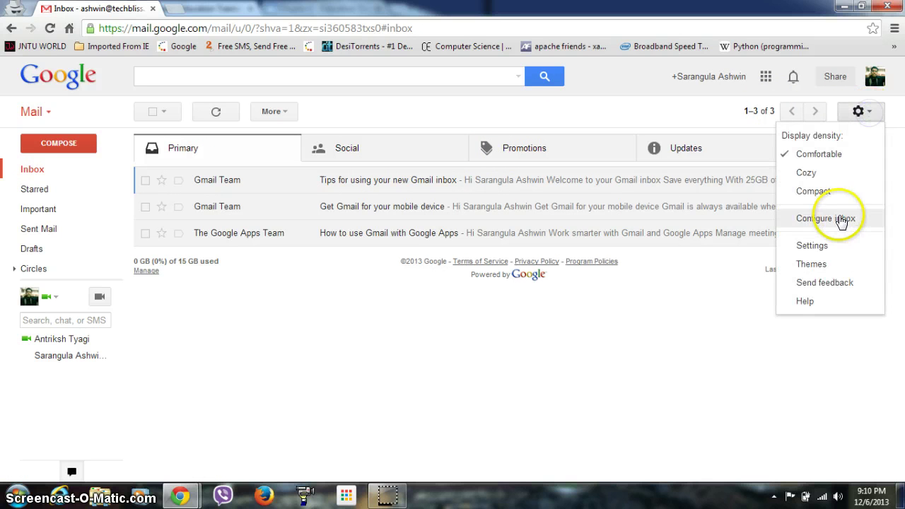
pyautogui.click(816, 245)
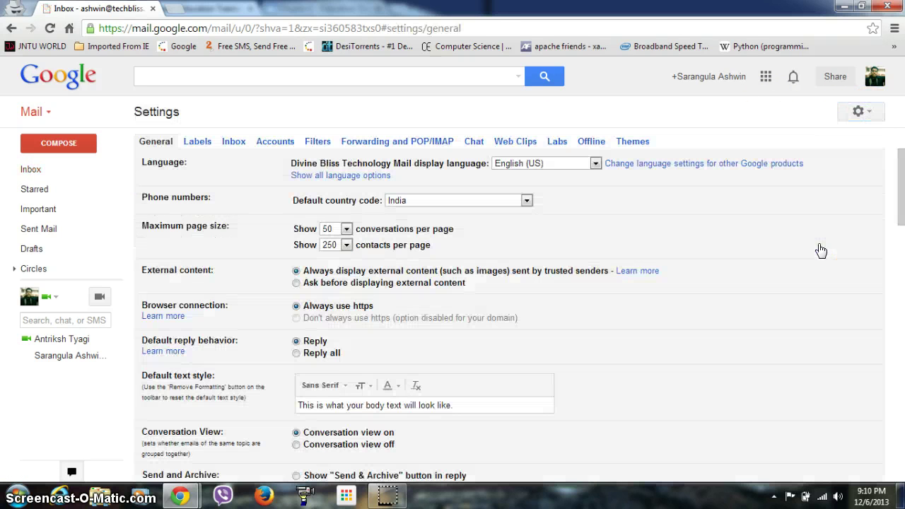
pyautogui.scroll(-2, 643, 318)
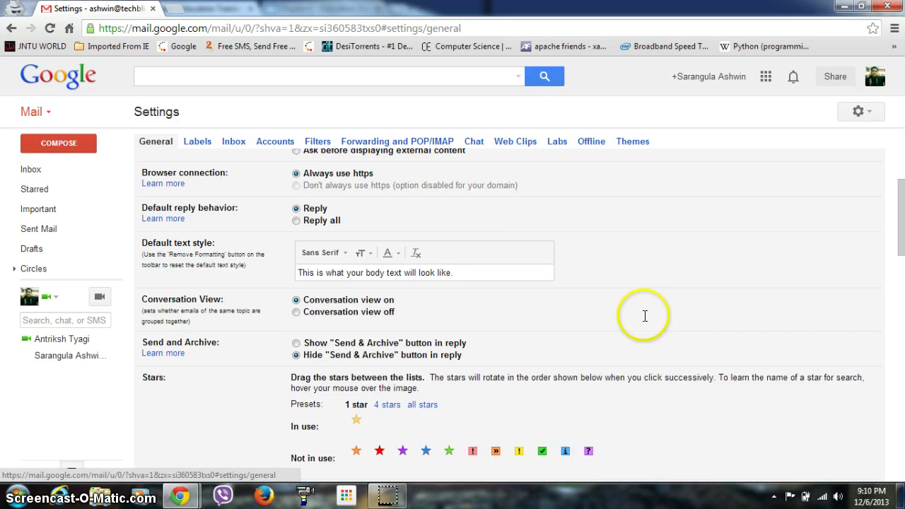
pyautogui.scroll(-5, 643, 317)
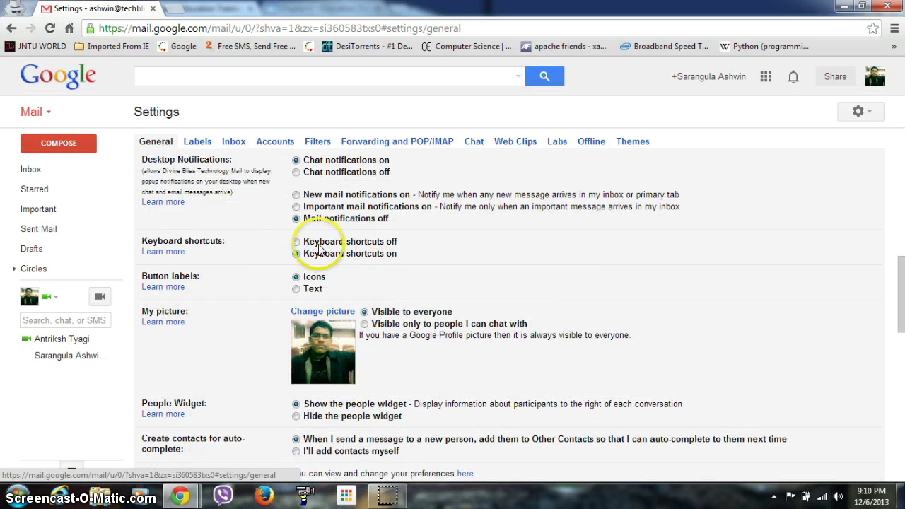
pyautogui.click(296, 241)
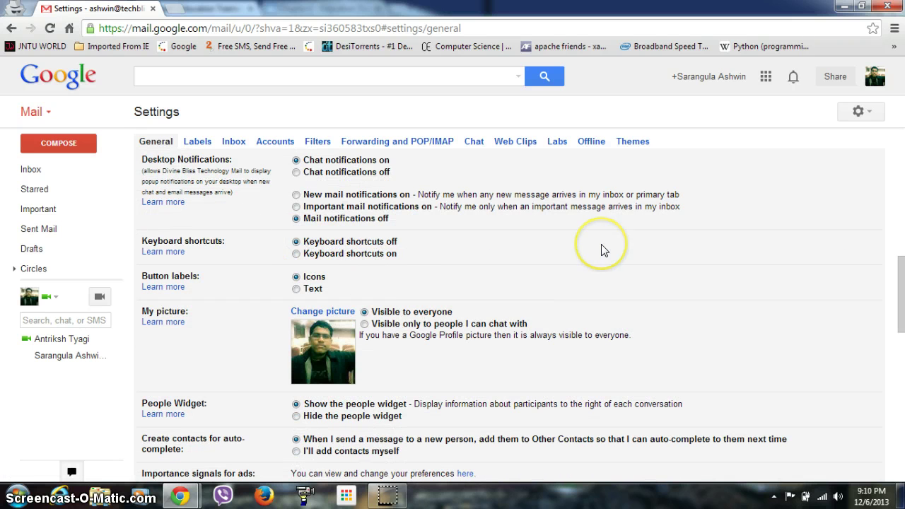
pyautogui.scroll(-10, 600, 250)
pyautogui.click(485, 319)
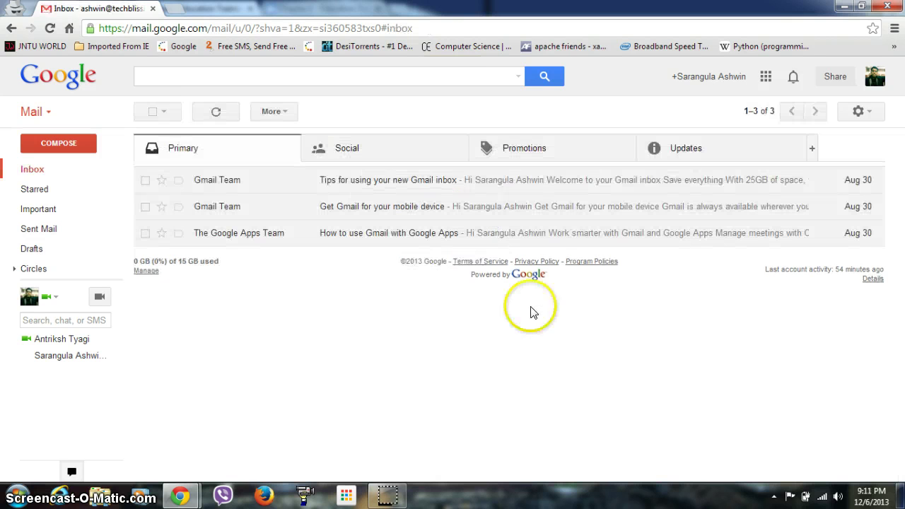
pyautogui.click(651, 107)
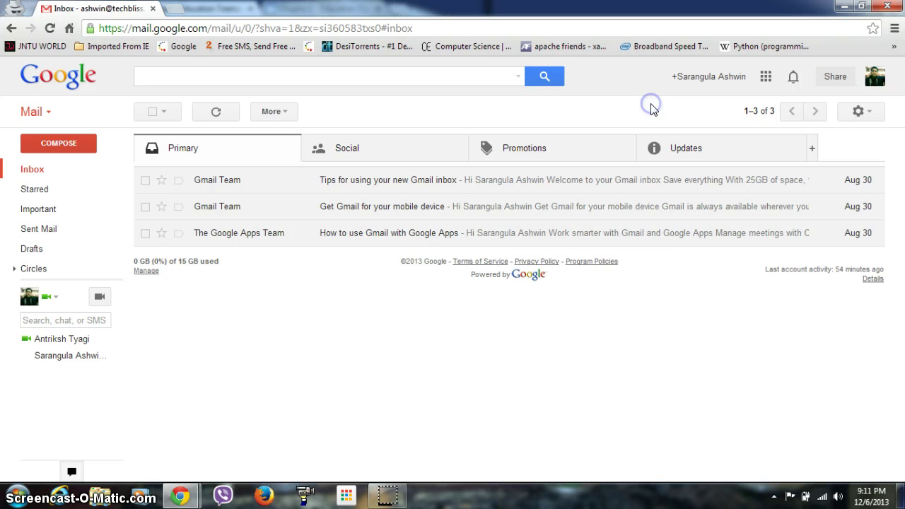